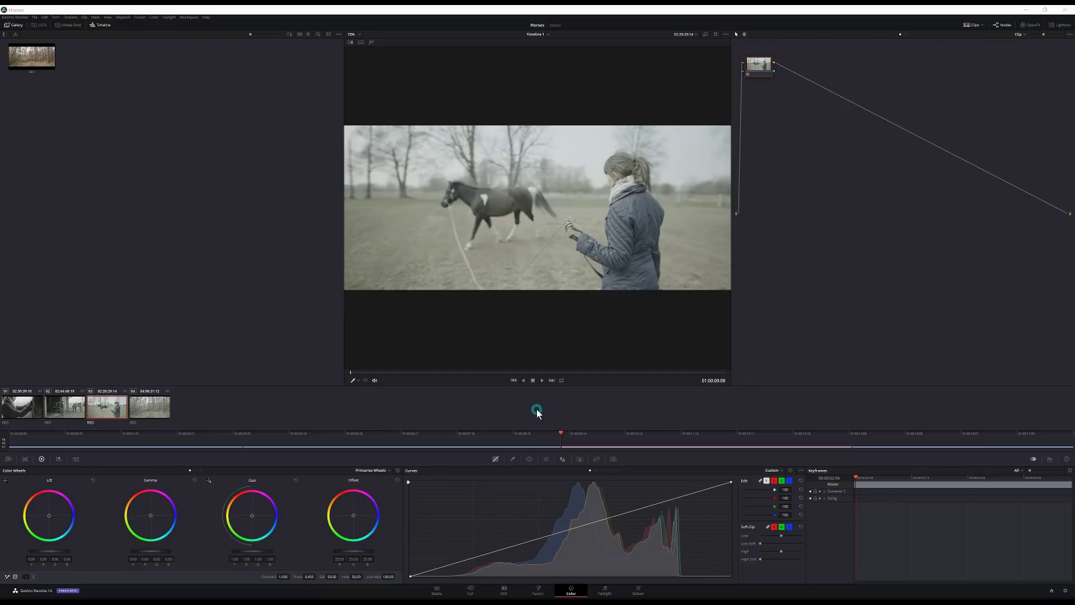
Step: Preview the barn, horse-in-field and forest riders shots in the viewer
{"action": "left_click", "coordinate": [65, 407]}
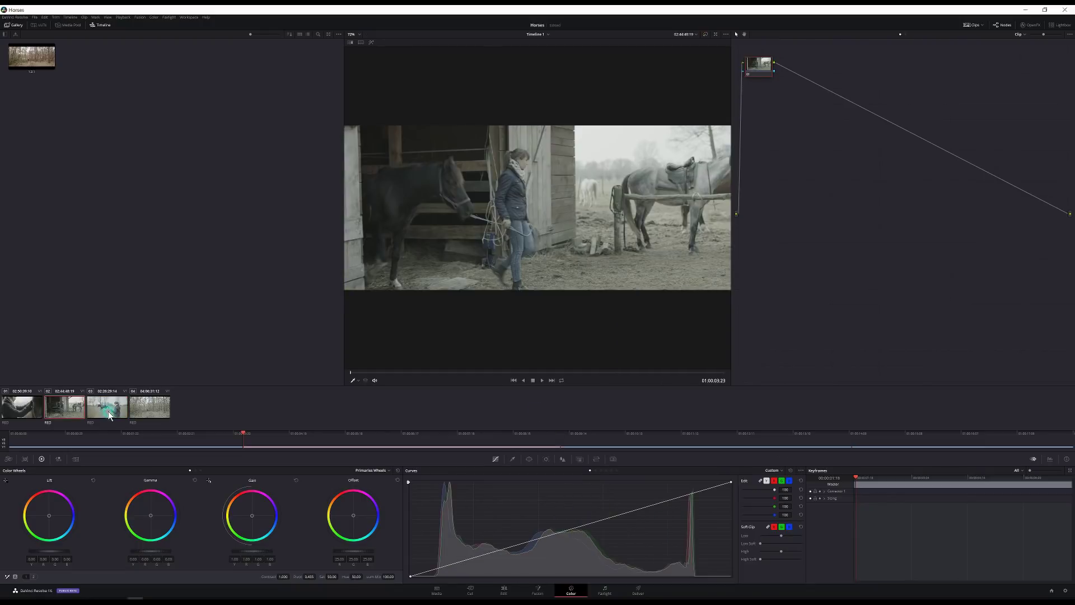
{"action": "left_click", "coordinate": [109, 414]}
{"action": "left_click", "coordinate": [142, 418]}
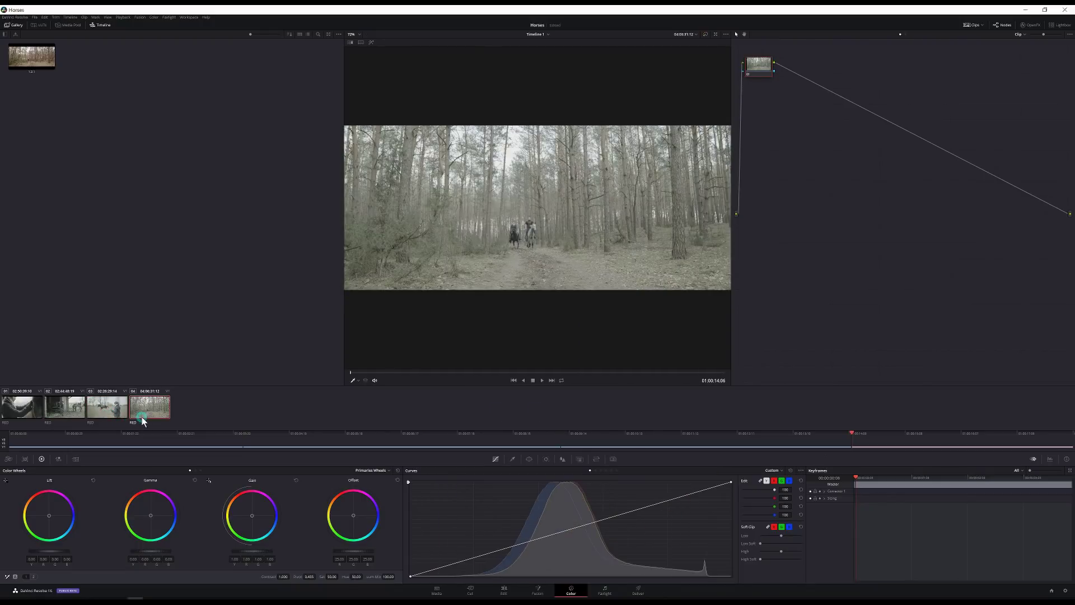
{"action": "left_click", "coordinate": [74, 415]}
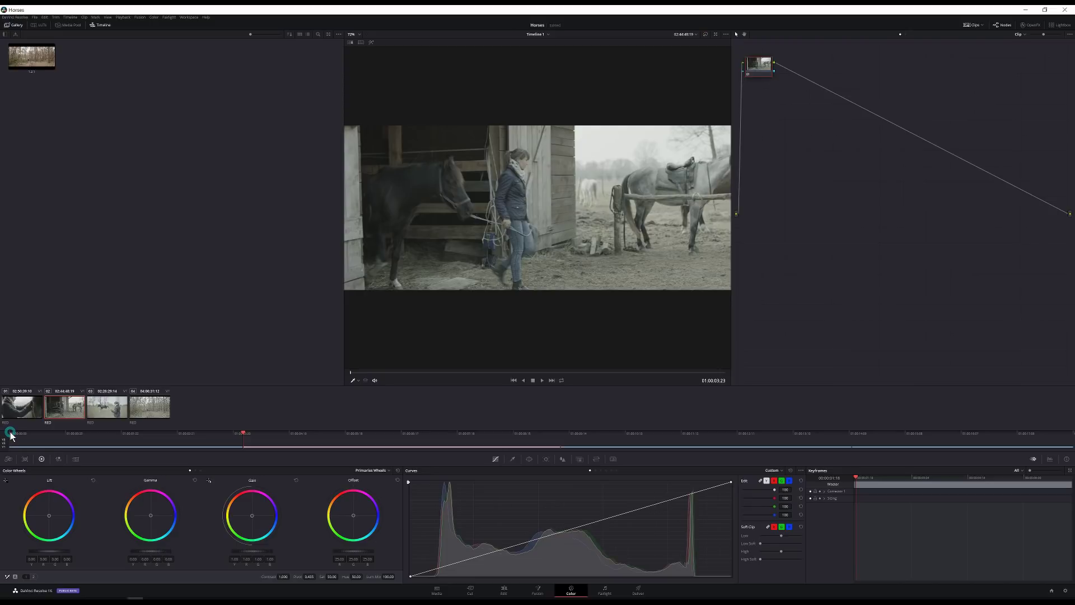
{"action": "left_click", "coordinate": [107, 412]}
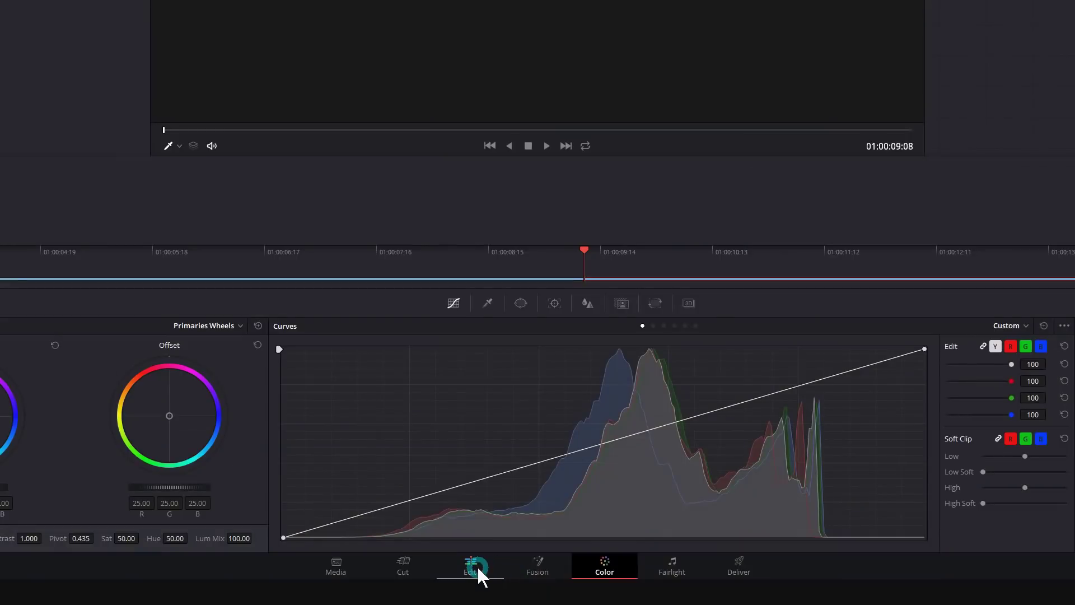
Step: Drop an Adjustment Clip on Video 2 and stretch it from timeline start to the last clip's end
{"action": "left_click", "coordinate": [506, 590]}
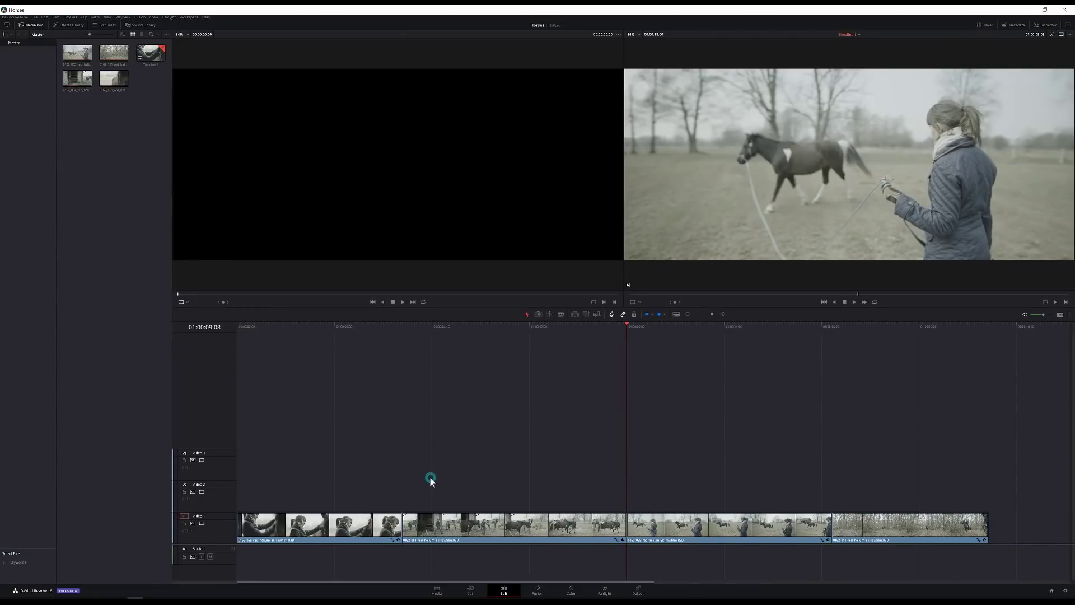
{"action": "left_click", "coordinate": [68, 24]}
{"action": "left_click", "coordinate": [37, 24]}
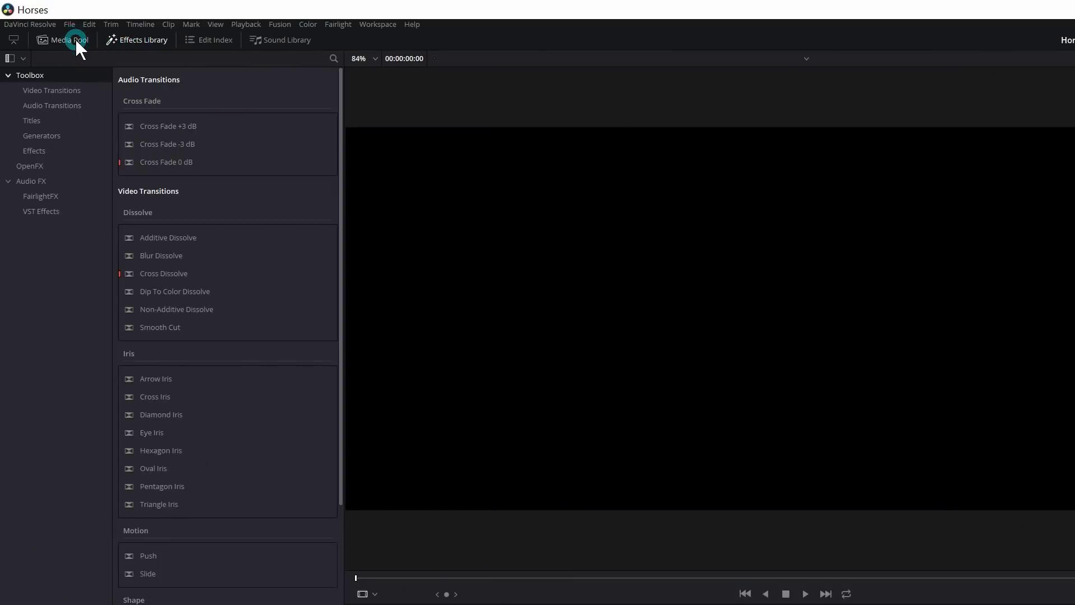
{"action": "left_click", "coordinate": [42, 150]}
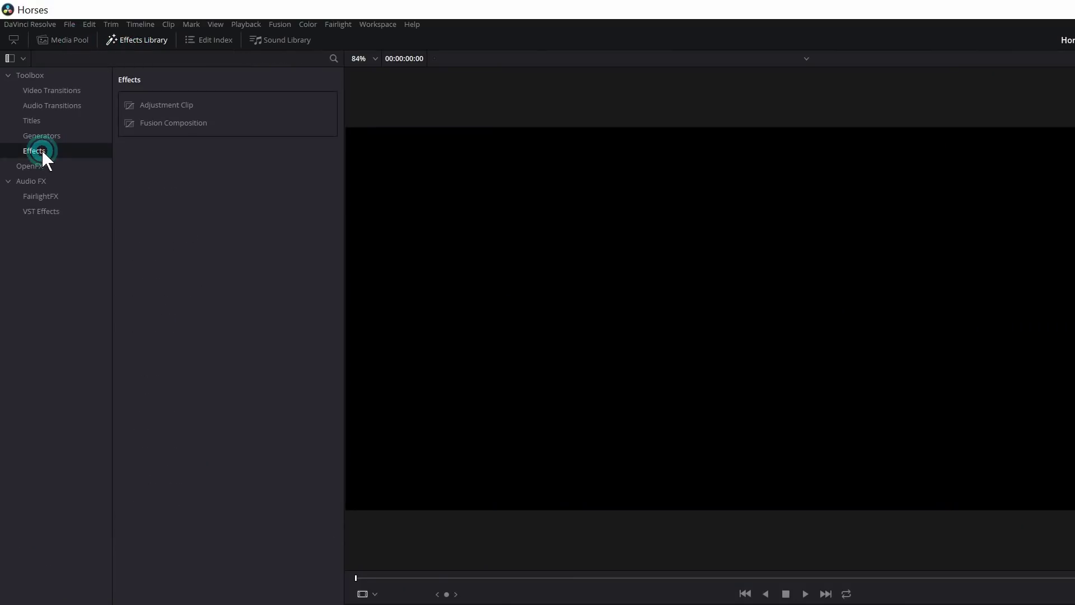
{"action": "left_click", "coordinate": [170, 104]}
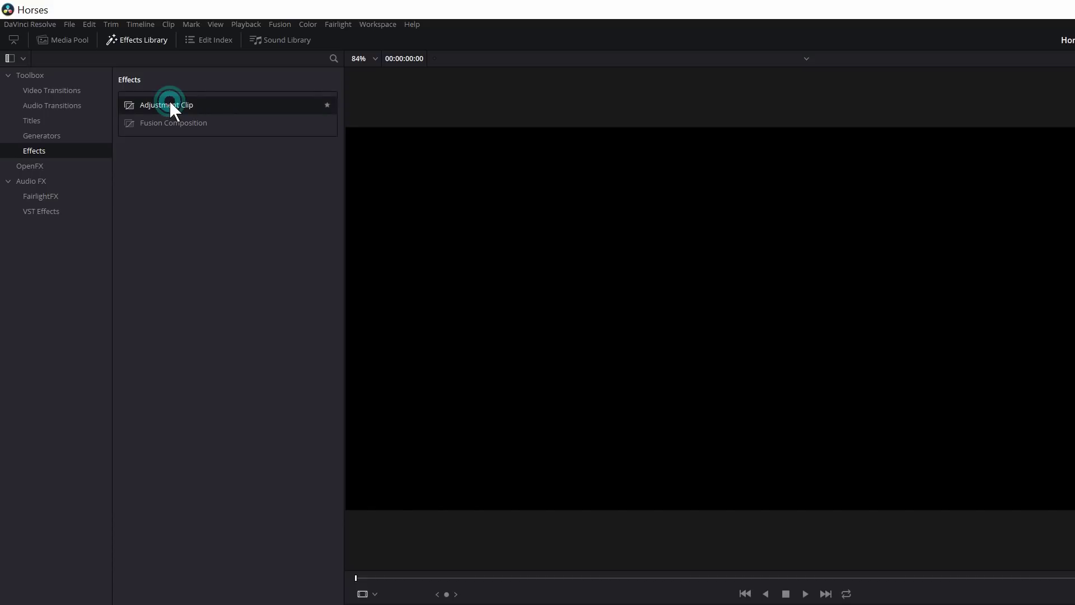
{"action": "left_click_drag", "start_coordinate": [170, 104], "coordinate": [263, 604]}
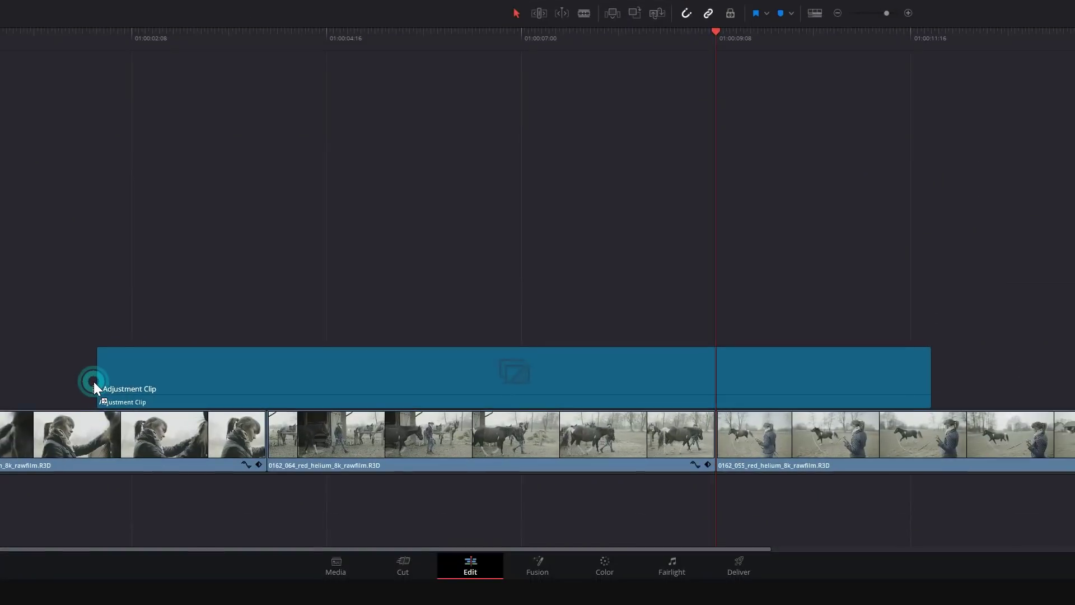
{"action": "left_click_drag", "start_coordinate": [93, 381], "coordinate": [0, 375]}
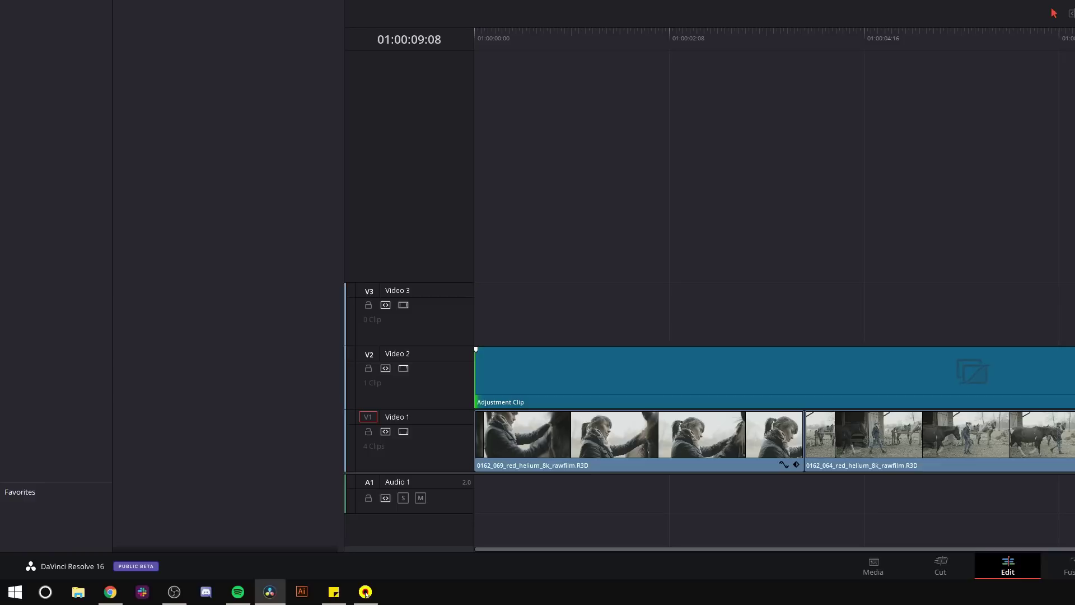
{"action": "left_click_drag", "start_coordinate": [1074, 394], "coordinate": [1074, 395]}
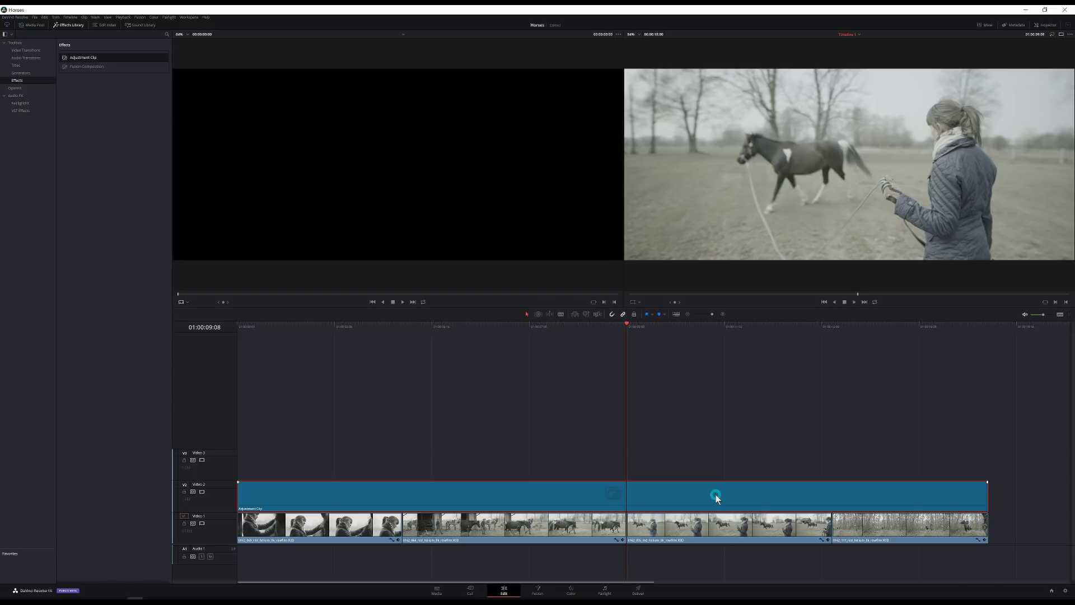
Step: Apply the OpenFX Radial Blur to the Video 2 adjustment clip and check a later frame
{"action": "left_click", "coordinate": [15, 88]}
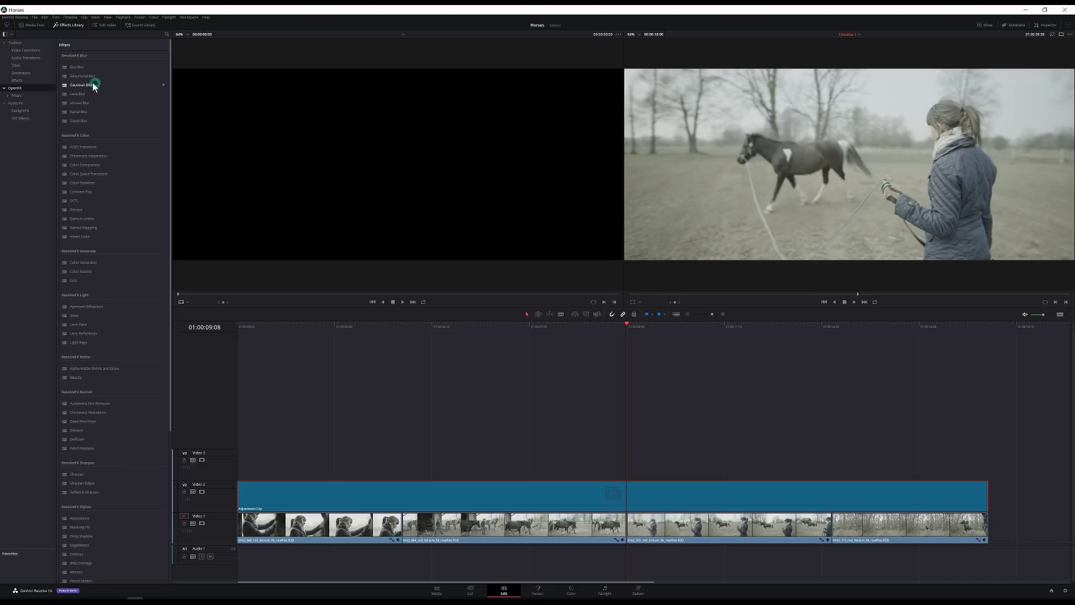
{"action": "left_click_drag", "start_coordinate": [77, 113], "coordinate": [545, 496]}
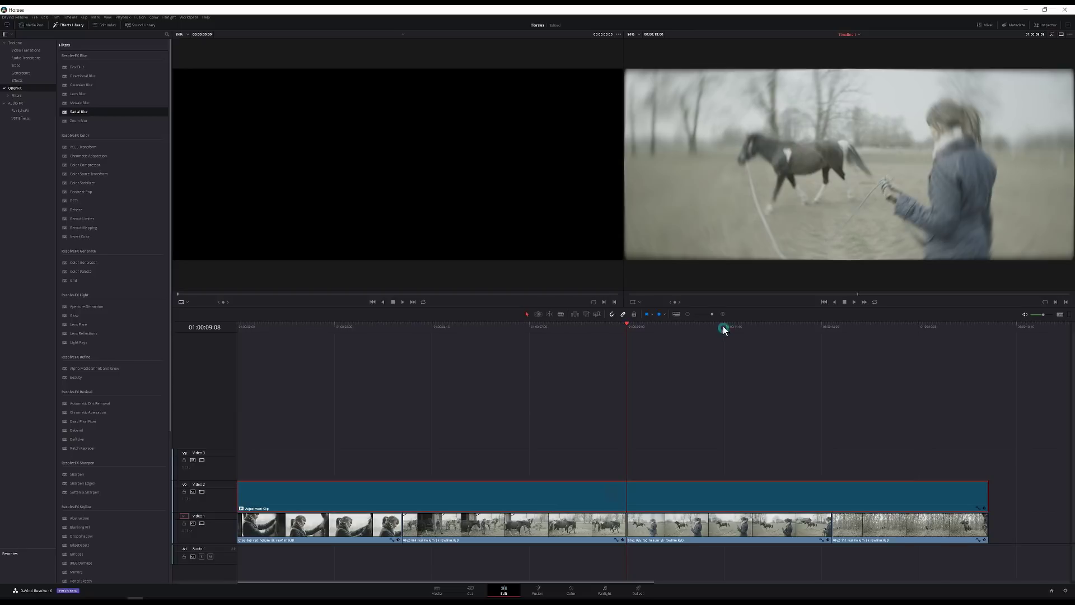
{"action": "mouse_move", "coordinate": [723, 327]}
{"action": "left_mouse_down"}
{"action": "mouse_move", "coordinate": [825, 324]}
{"action": "mouse_move", "coordinate": [722, 329]}
{"action": "left_mouse_up"}
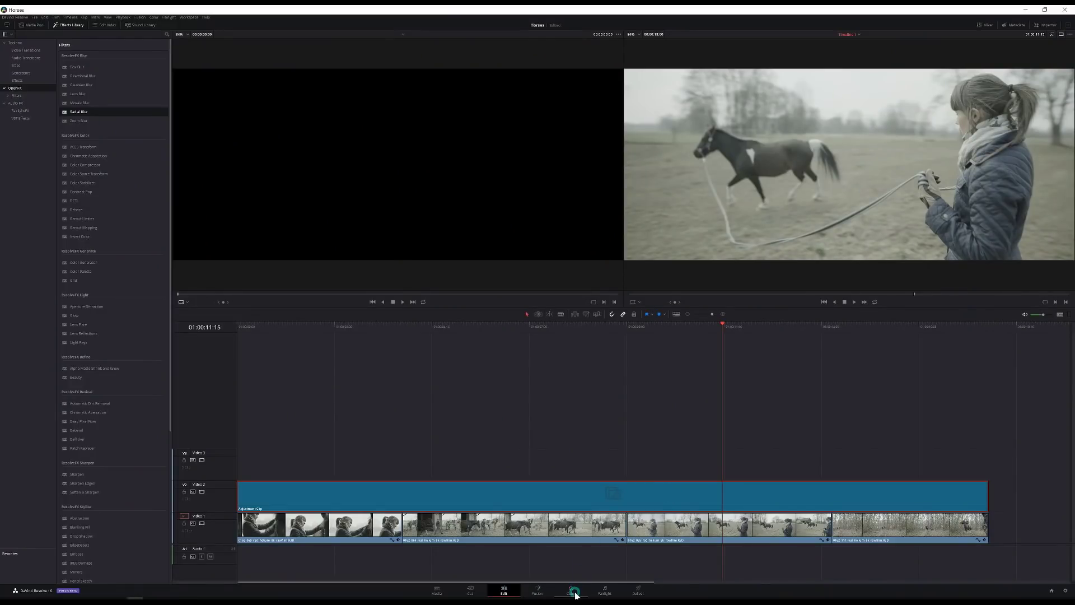
Step: Select the adjustment clip on the Color page, darken shadows, brighten highlights to about 1.08, pull out blue
{"action": "left_click", "coordinate": [572, 591]}
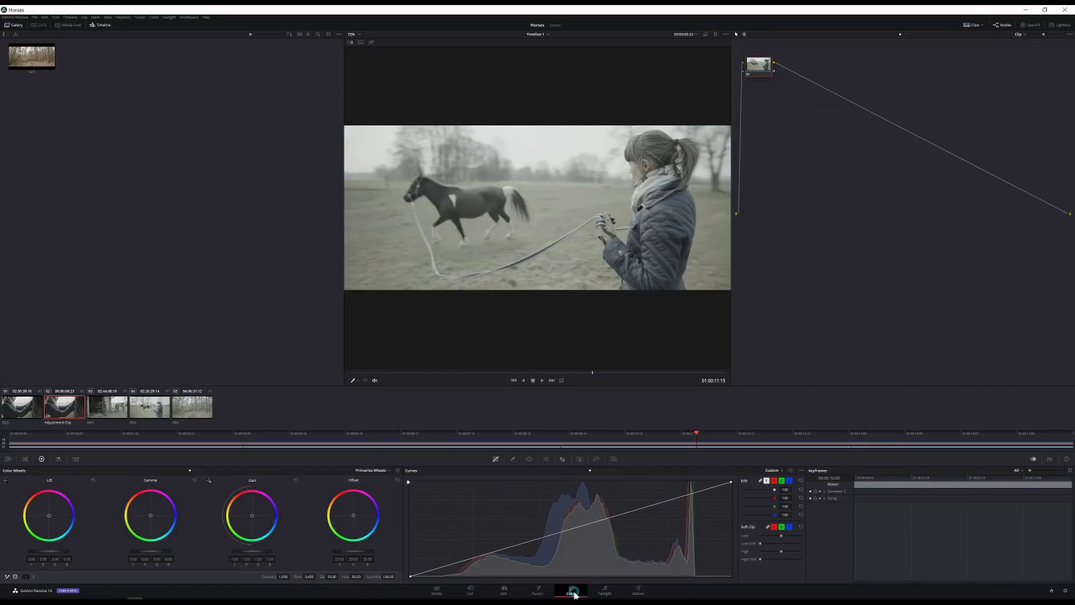
{"action": "left_click", "coordinate": [47, 408]}
{"action": "left_click", "coordinate": [1050, 458]}
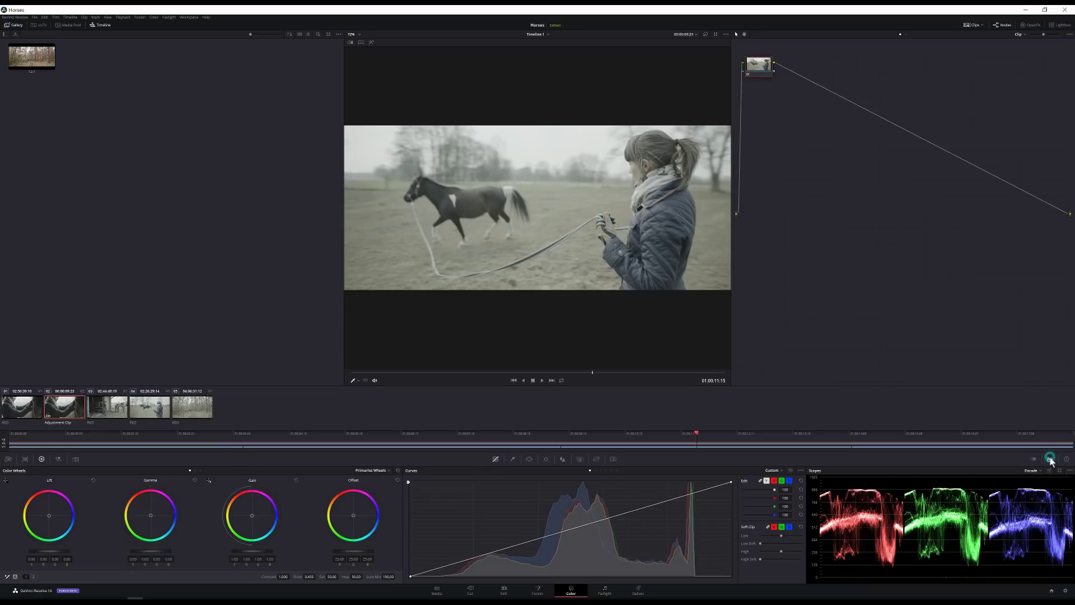
{"action": "left_click_drag", "start_coordinate": [50, 551], "coordinate": [29, 547]}
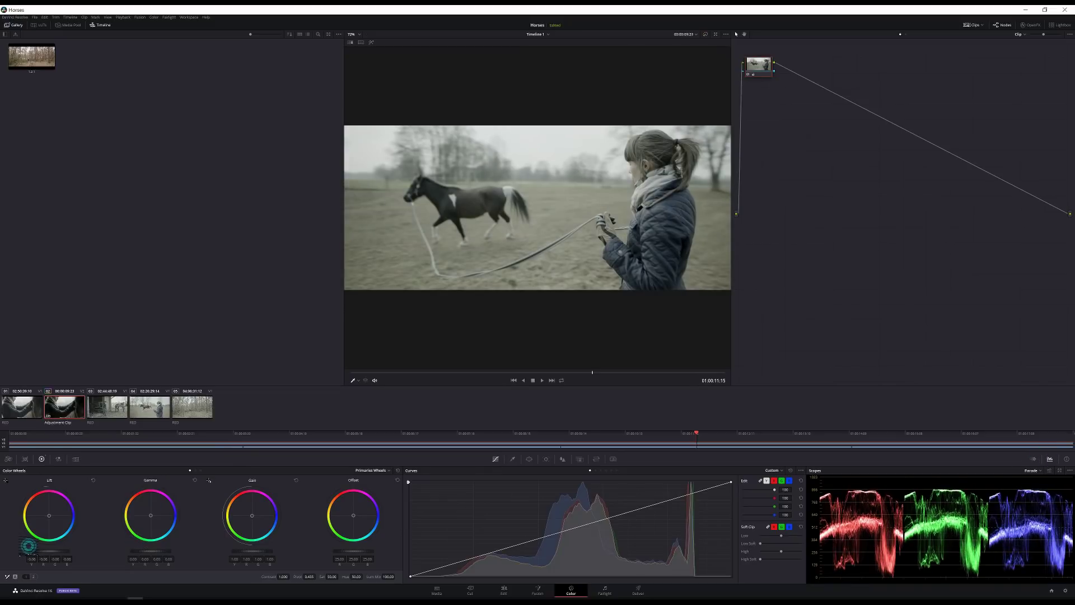
{"action": "left_click_drag", "start_coordinate": [253, 550], "coordinate": [277, 552]}
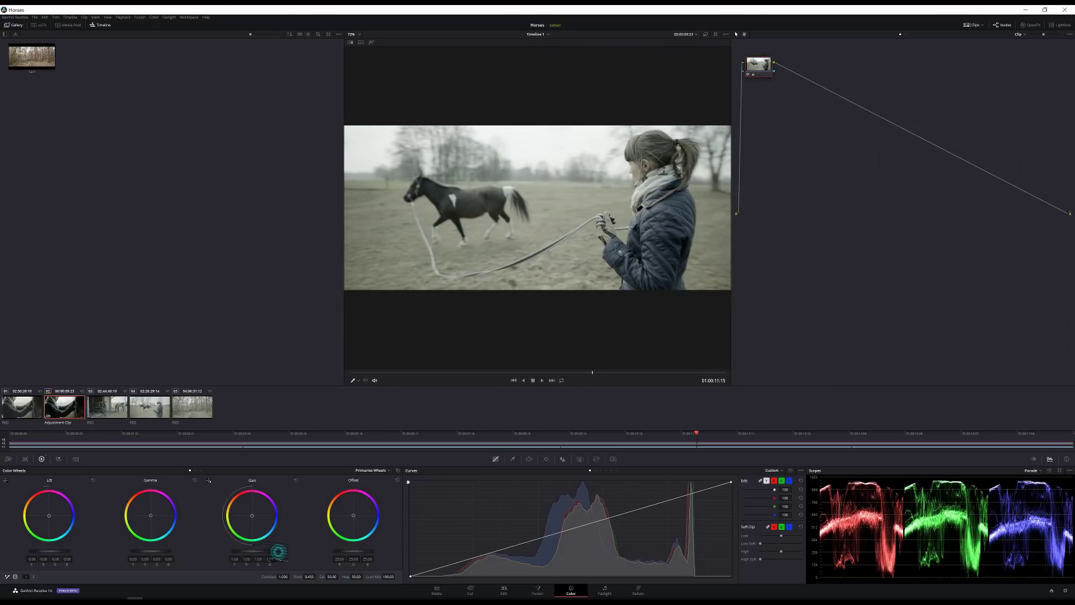
{"action": "left_click_drag", "start_coordinate": [252, 515], "coordinate": [253, 514]}
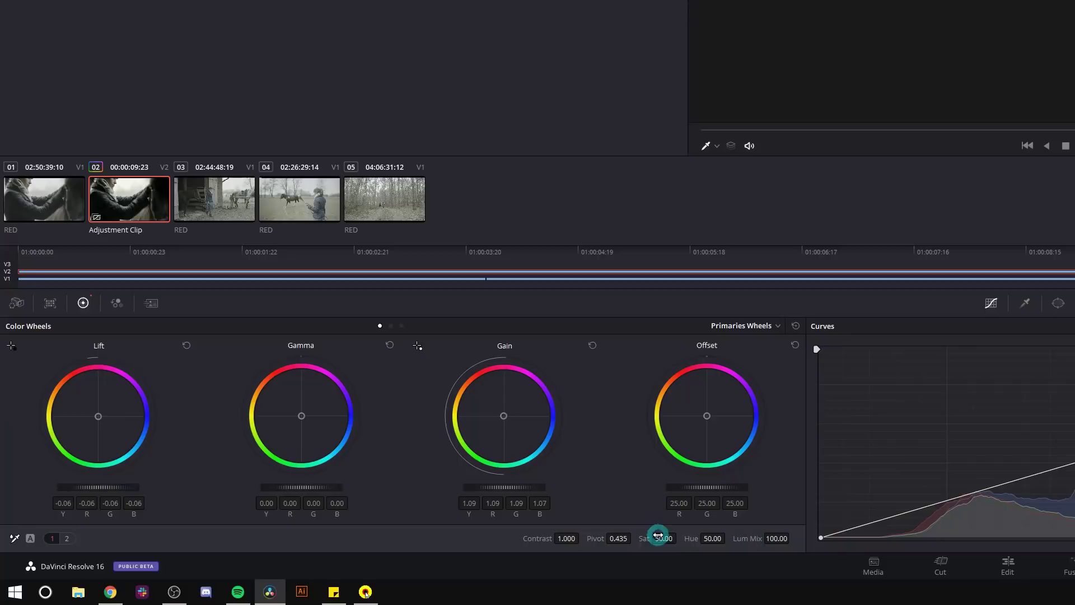
Step: Raise saturation to about 89.40, rebalance midtones, shape the contrast curve, and preview earlier shots
{"action": "left_click_drag", "start_coordinate": [658, 536], "coordinate": [769, 527]}
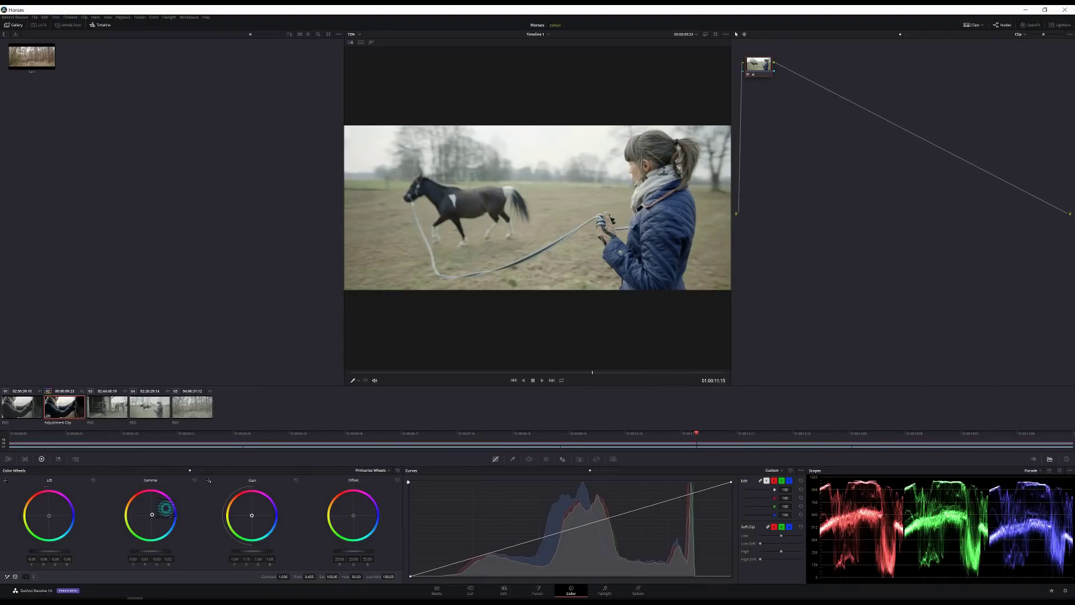
{"action": "left_click_drag", "start_coordinate": [165, 508], "coordinate": [160, 496]}
{"action": "left_click_drag", "start_coordinate": [455, 561], "coordinate": [470, 562]}
{"action": "left_click_drag", "start_coordinate": [343, 70], "coordinate": [118, 87]}
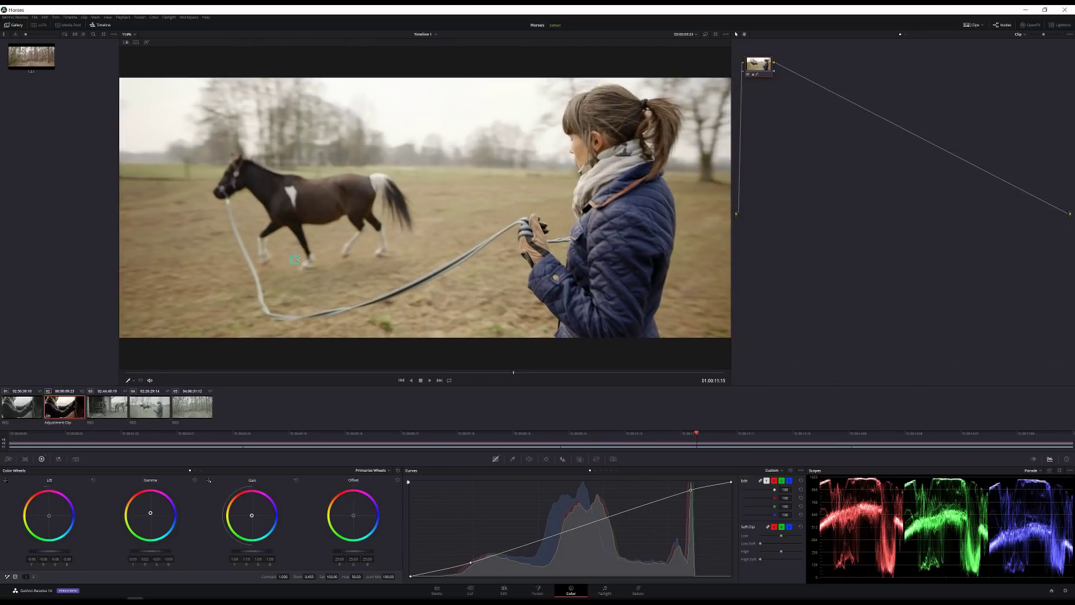
{"action": "left_click_drag", "start_coordinate": [263, 349], "coordinate": [631, 355]}
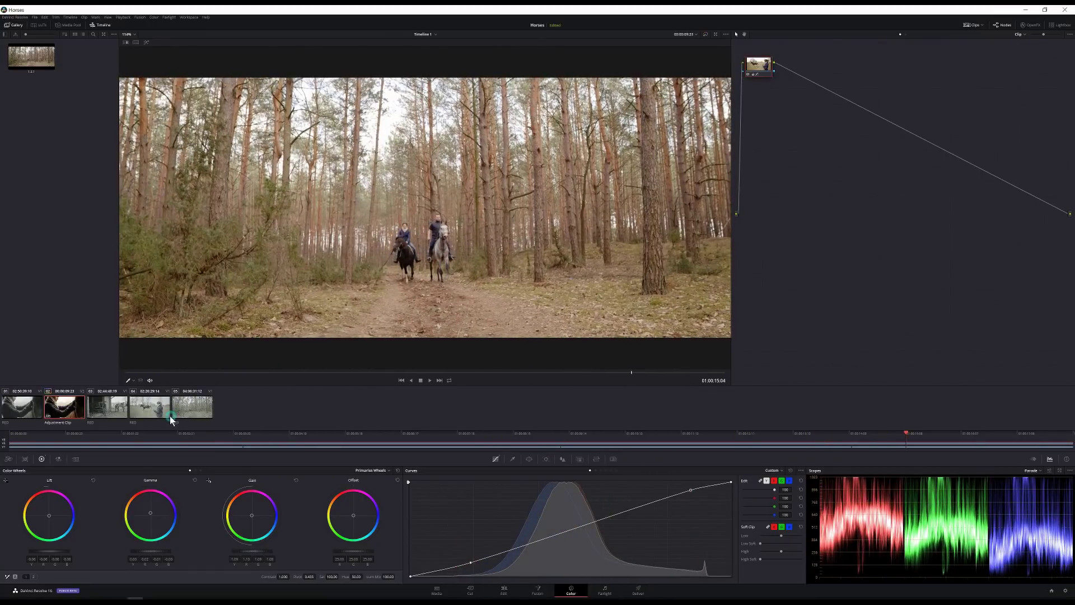
Step: Step through the shots, nudge the forest riders shot's gamma, then reselect the adjustment clip
{"action": "key", "text": "Down"}
{"action": "key", "text": "Down"}
{"action": "key", "text": "Down"}
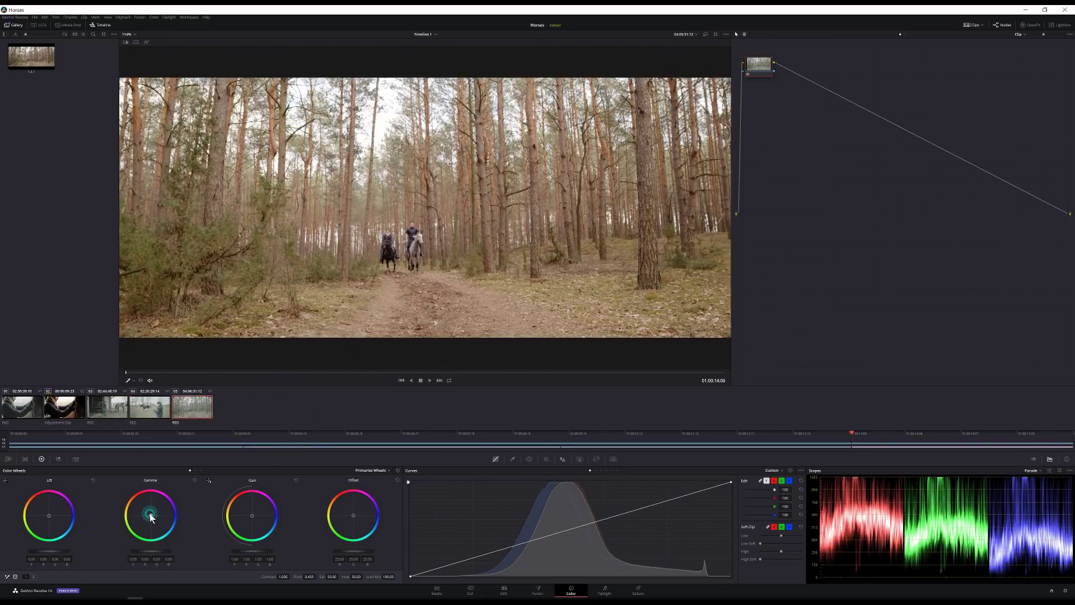
{"action": "left_click_drag", "start_coordinate": [152, 517], "coordinate": [147, 514]}
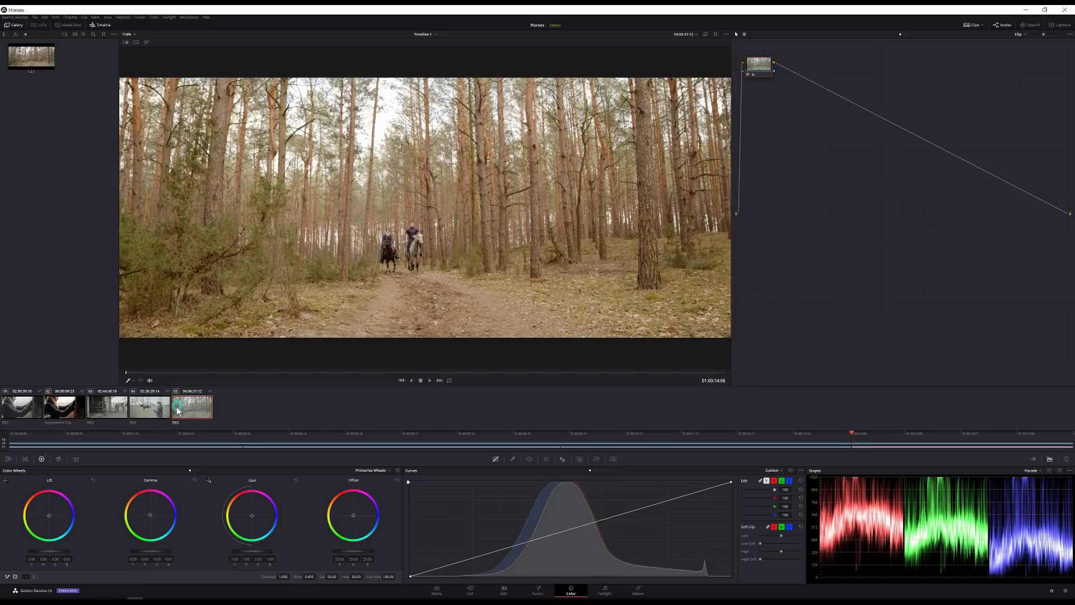
{"action": "left_click", "coordinate": [66, 413]}
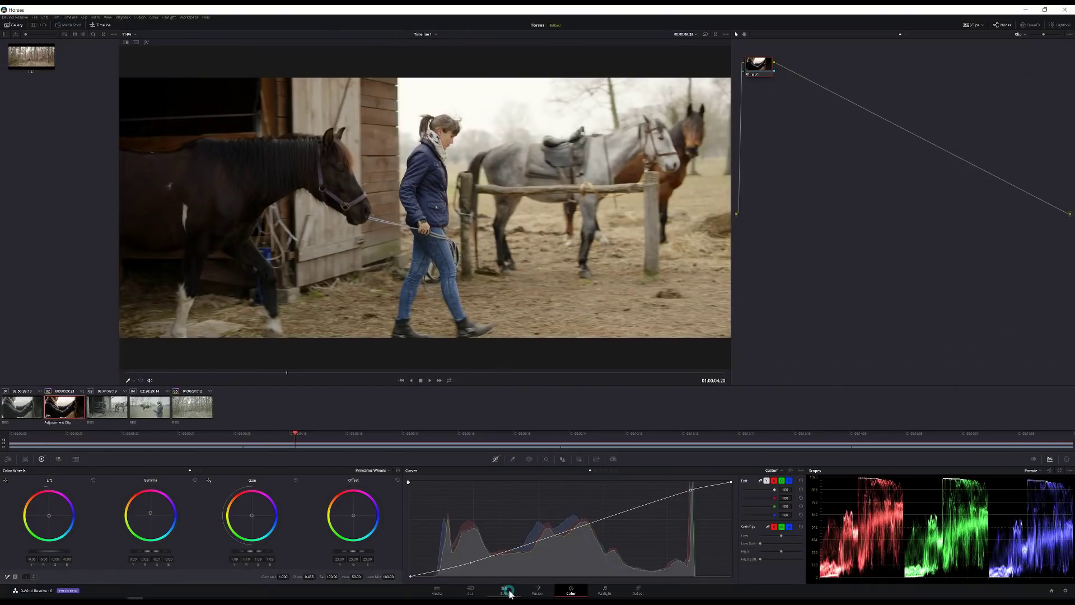
Step: Add a second full-length Adjustment Clip on Video 3 from the Edit page's effects
{"action": "left_click", "coordinate": [504, 589]}
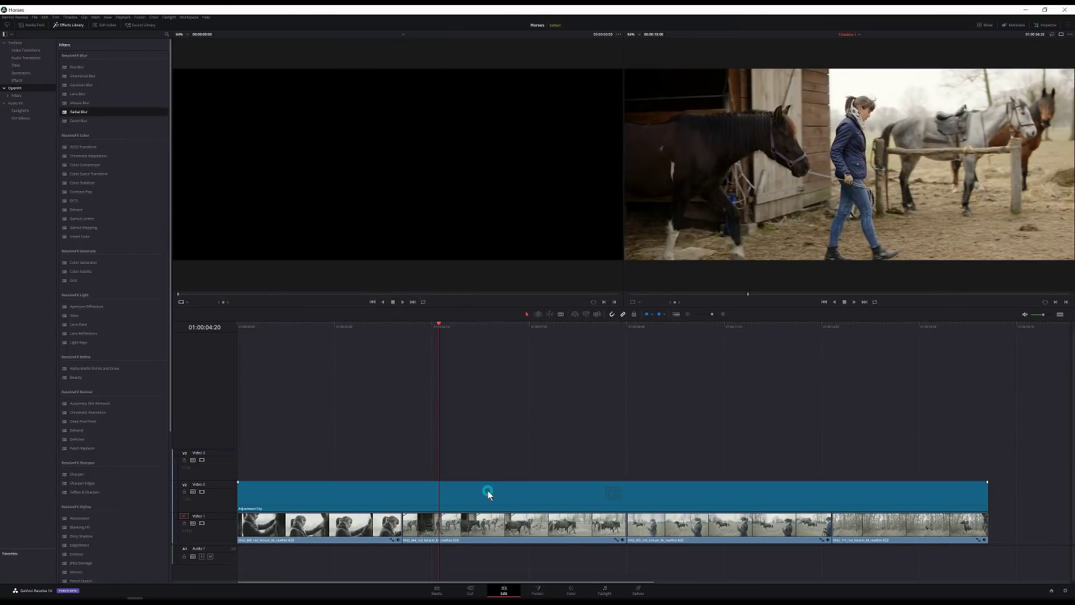
{"action": "left_click", "coordinate": [19, 82]}
{"action": "left_click_drag", "start_coordinate": [84, 58], "coordinate": [228, 463]}
Step: Colour the Video 2 adjustment clip Apricot and switch it off
{"action": "right_click", "coordinate": [683, 488]}
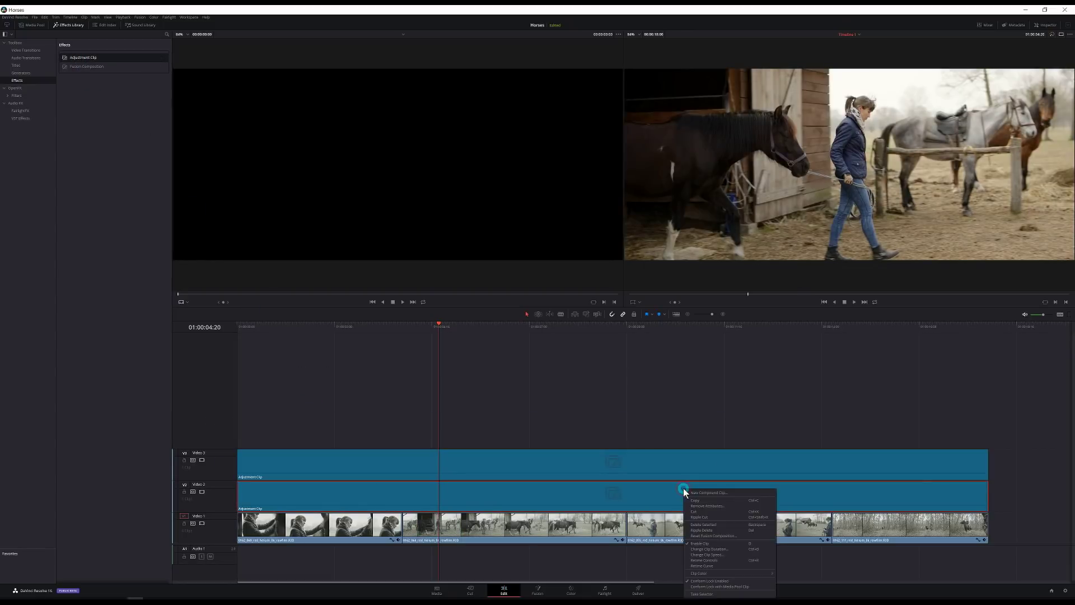
{"action": "mouse_move", "coordinate": [744, 574]}
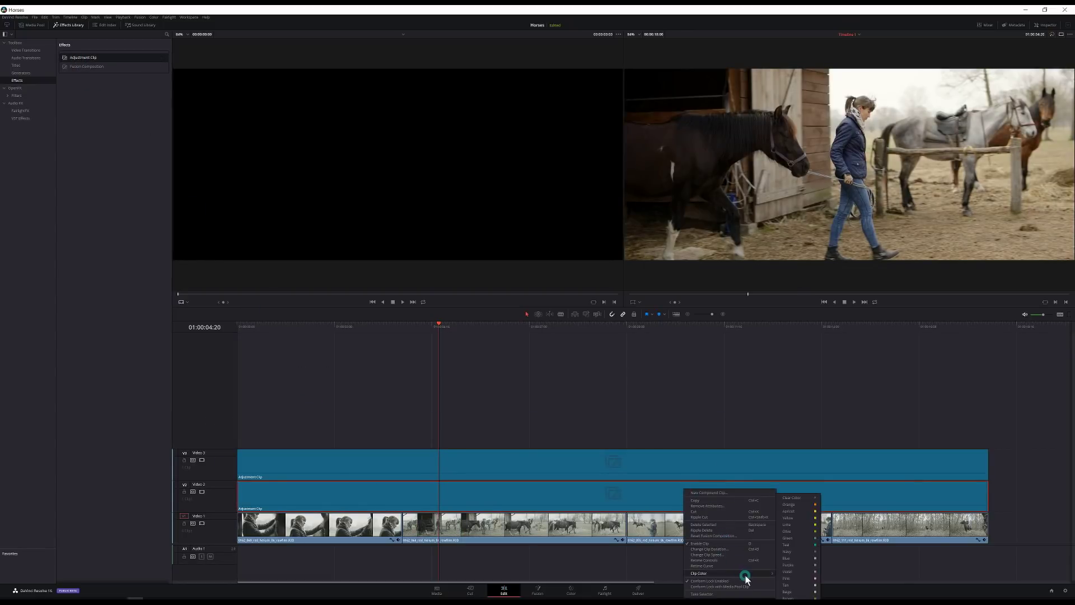
{"action": "left_click", "coordinate": [789, 512]}
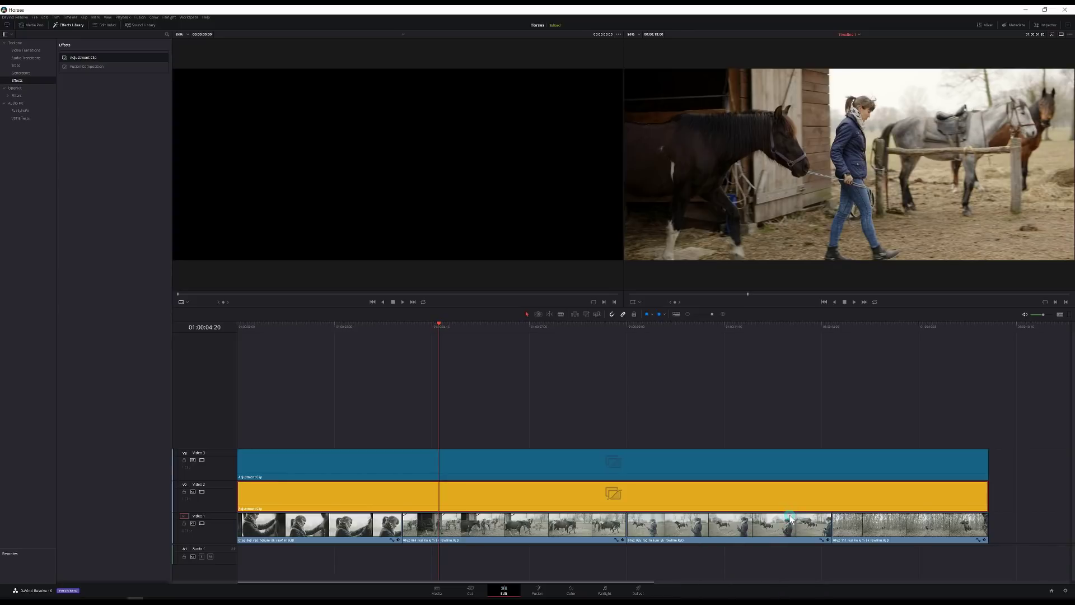
{"action": "left_click", "coordinate": [676, 460]}
{"action": "right_click", "coordinate": [533, 495]}
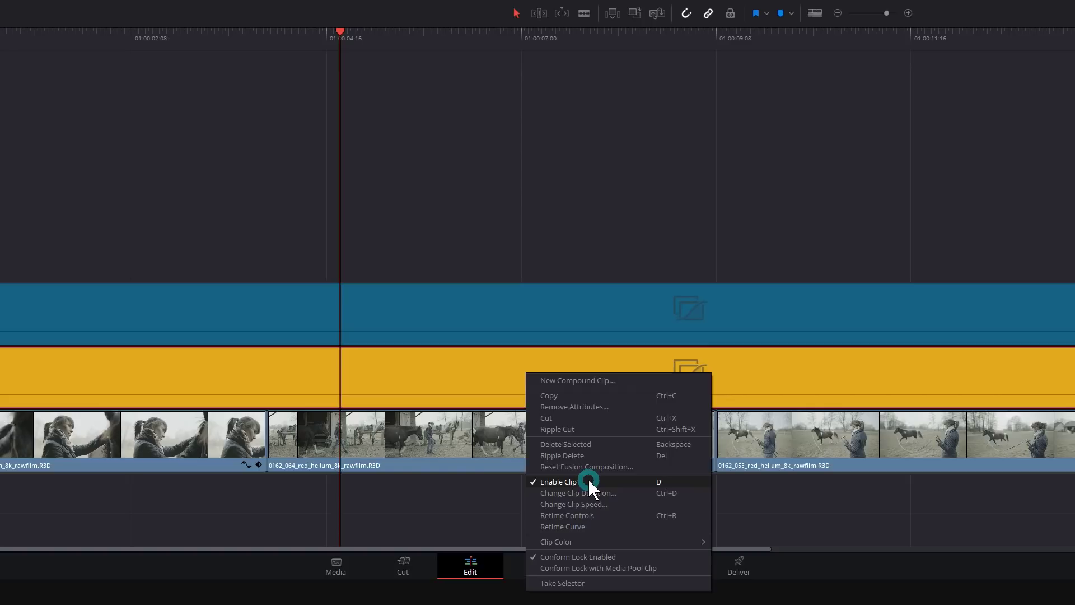
{"action": "left_click", "coordinate": [588, 480]}
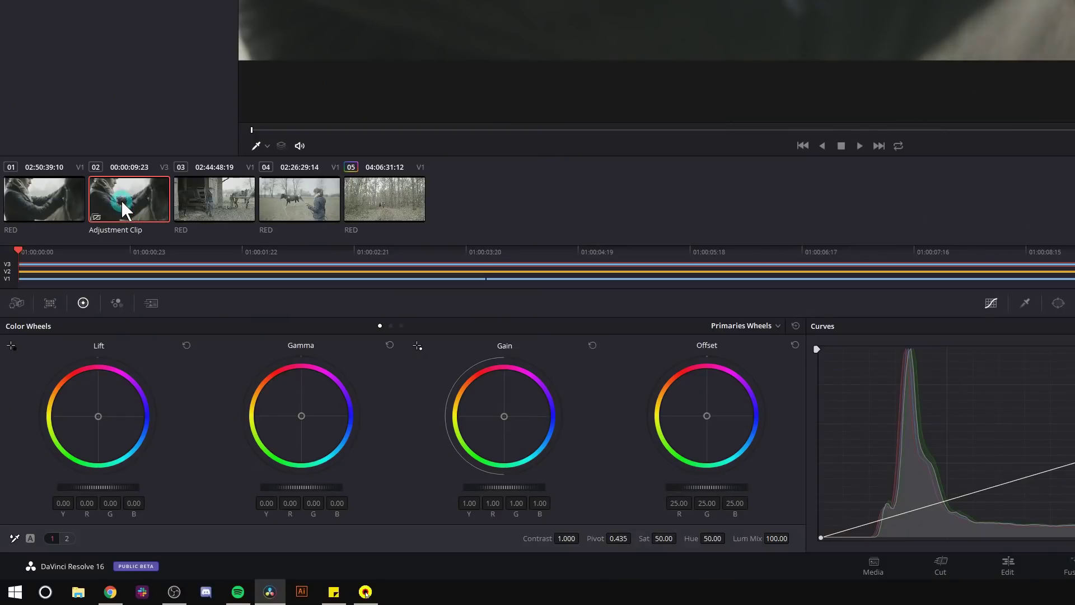
Step: Grade the Video 3 adjustment clip cool: lower Lift, Gamma and Gain toward blue, more saturation
{"action": "left_click", "coordinate": [124, 261]}
{"action": "left_click", "coordinate": [86, 261]}
{"action": "left_click_drag", "start_coordinate": [124, 485], "coordinate": [84, 488]}
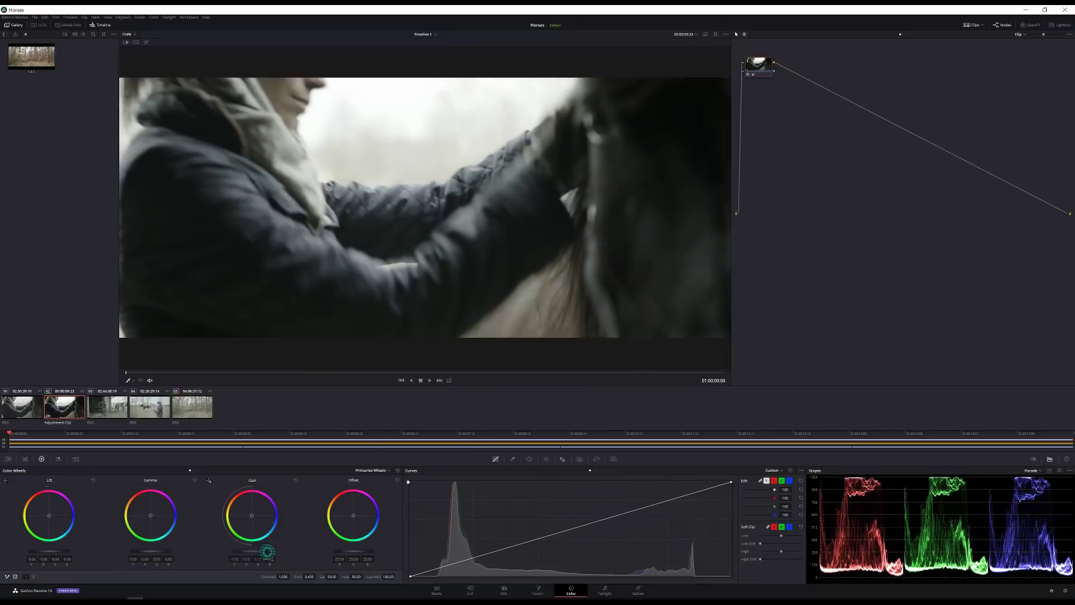
{"action": "left_click_drag", "start_coordinate": [504, 416], "coordinate": [504, 426]}
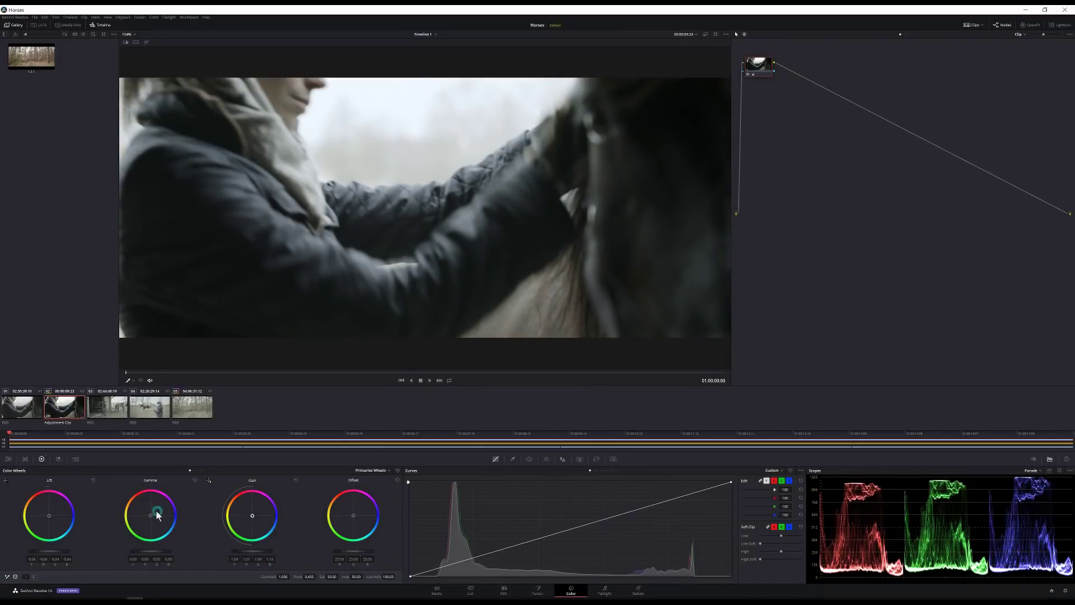
{"action": "left_click", "coordinate": [491, 128]}
{"action": "left_click_drag", "start_coordinate": [331, 576], "coordinate": [341, 576]}
{"action": "left_click_drag", "start_coordinate": [151, 516], "coordinate": [152, 515]}
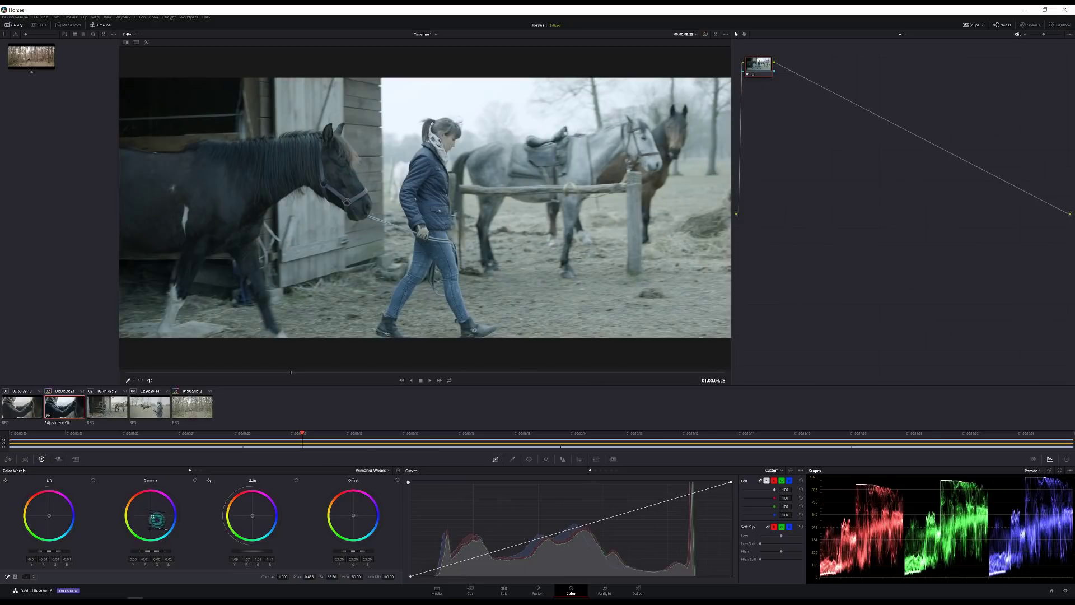
{"action": "left_click", "coordinate": [61, 551]}
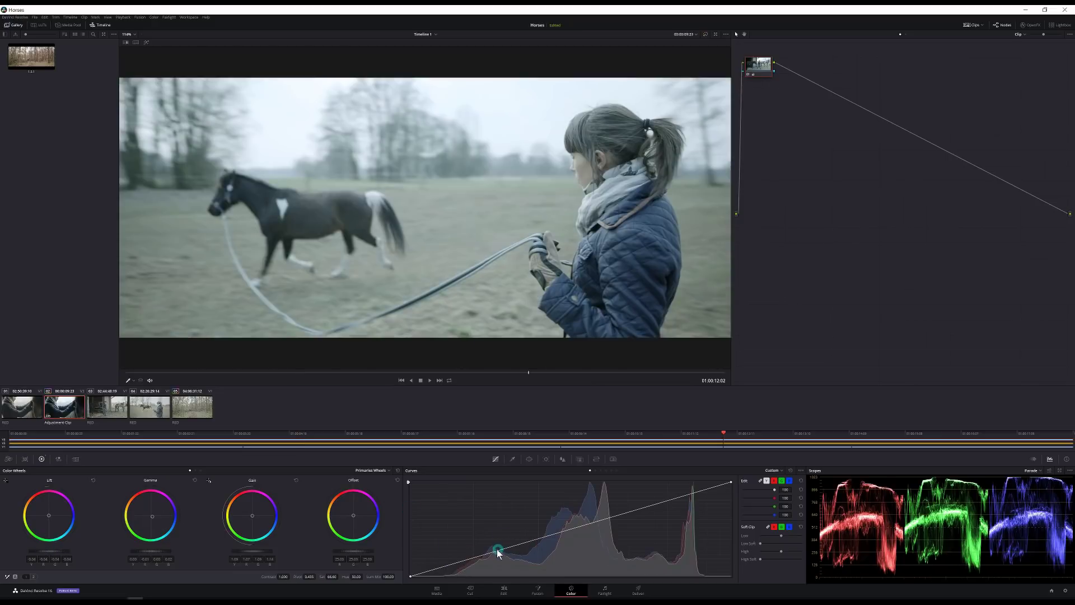
{"action": "mouse_move", "coordinate": [282, 371]}
{"action": "left_mouse_down"}
{"action": "mouse_move", "coordinate": [614, 369]}
{"action": "mouse_move", "coordinate": [290, 371]}
{"action": "left_mouse_up"}
Step: Try shortening the blue clip to mid-timeline over the warm track, then undo the overwrite
{"action": "left_click", "coordinate": [505, 591]}
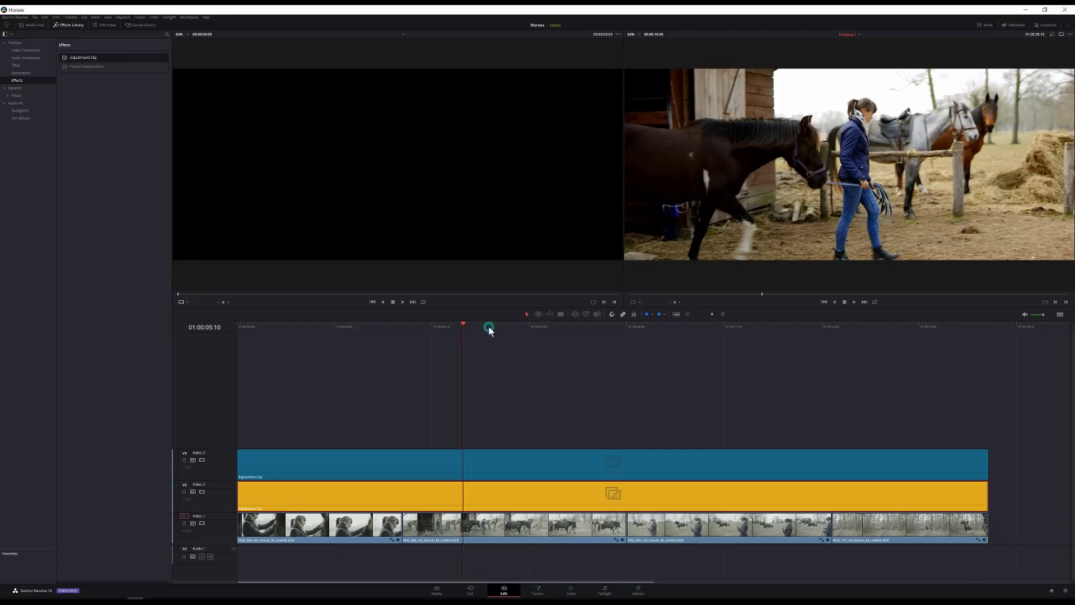
{"action": "left_click_drag", "start_coordinate": [489, 327], "coordinate": [427, 382]}
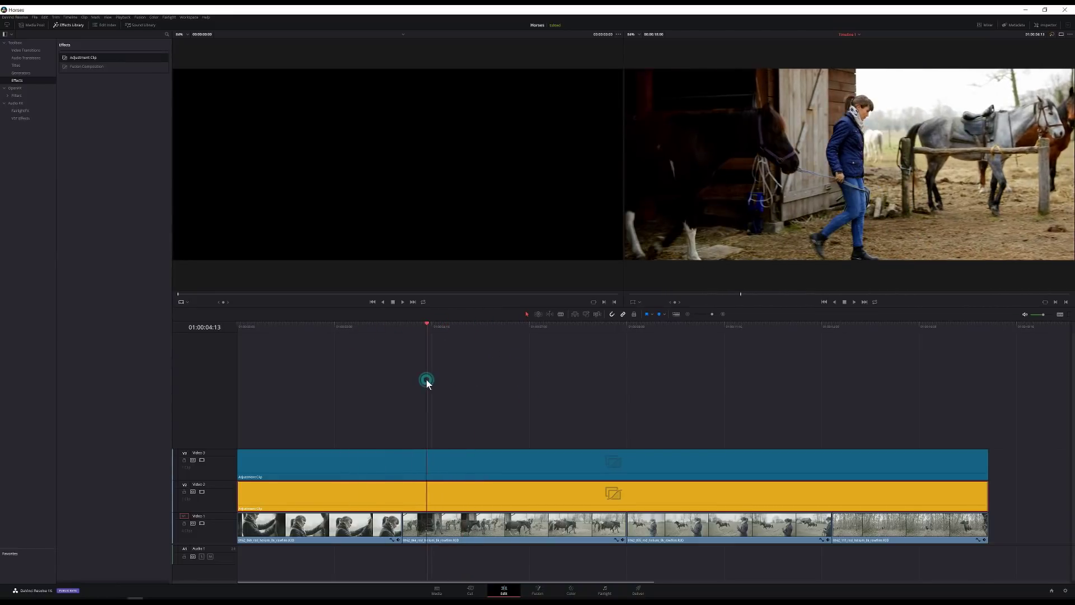
{"action": "left_click_drag", "start_coordinate": [987, 465], "coordinate": [586, 487]}
{"action": "left_click", "coordinate": [603, 327]}
{"action": "key", "text": "space"}
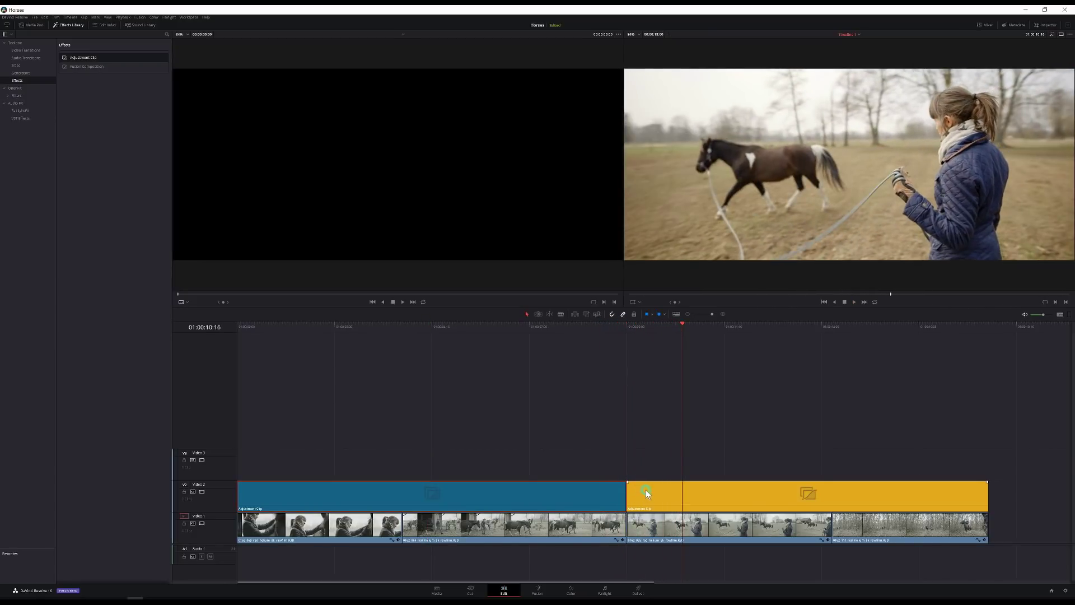
{"action": "key", "text": "ctrl+z"}
Step: Extend the blue clip to the timeline end, drag out its fade-in, and play from the start
{"action": "left_click_drag", "start_coordinate": [626, 459], "coordinate": [984, 461]}
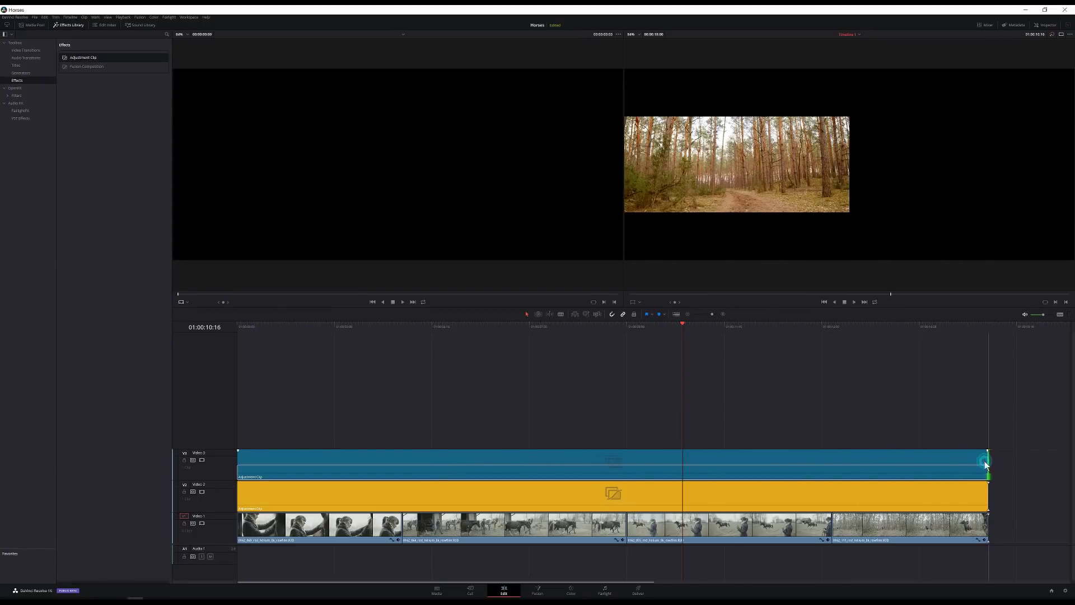
{"action": "left_click_drag", "start_coordinate": [239, 450], "coordinate": [834, 455]}
{"action": "key", "text": "Home"}
{"action": "key", "text": "space"}
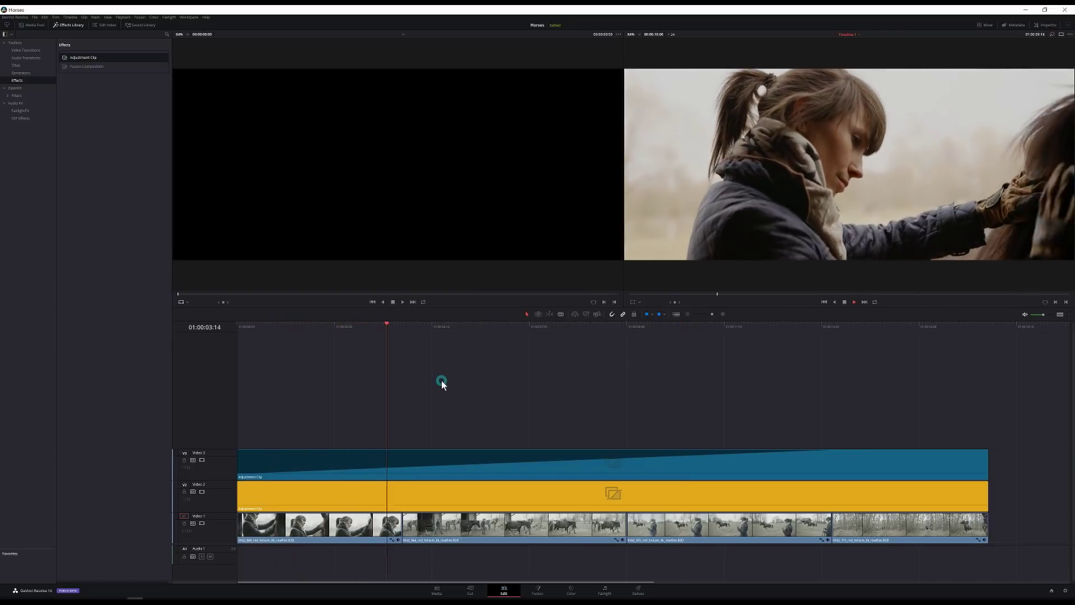
{"action": "left_click", "coordinate": [894, 456]}
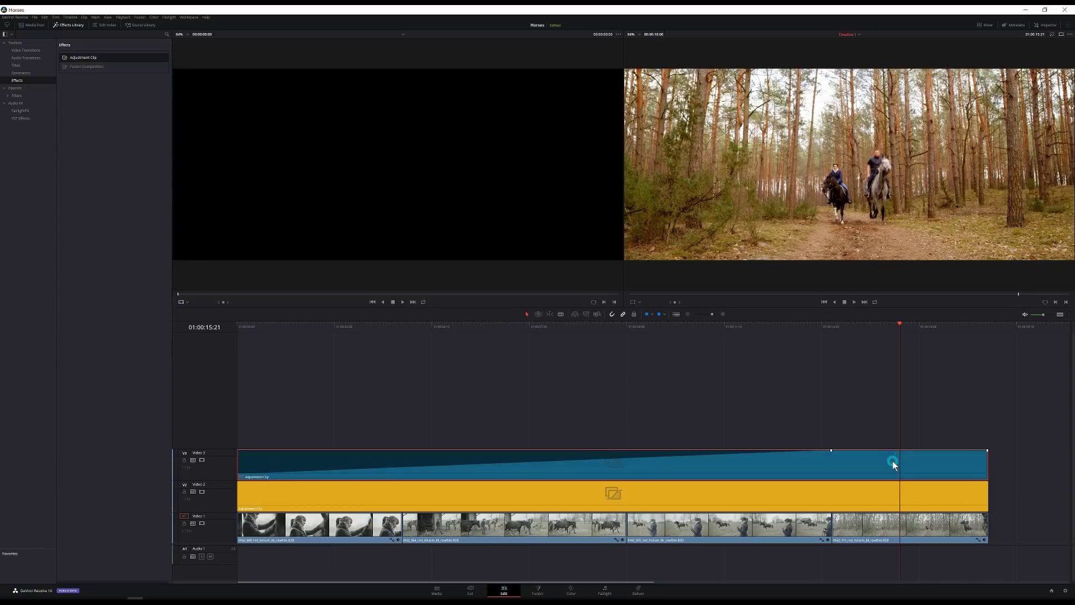
{"action": "left_click", "coordinate": [840, 460]}
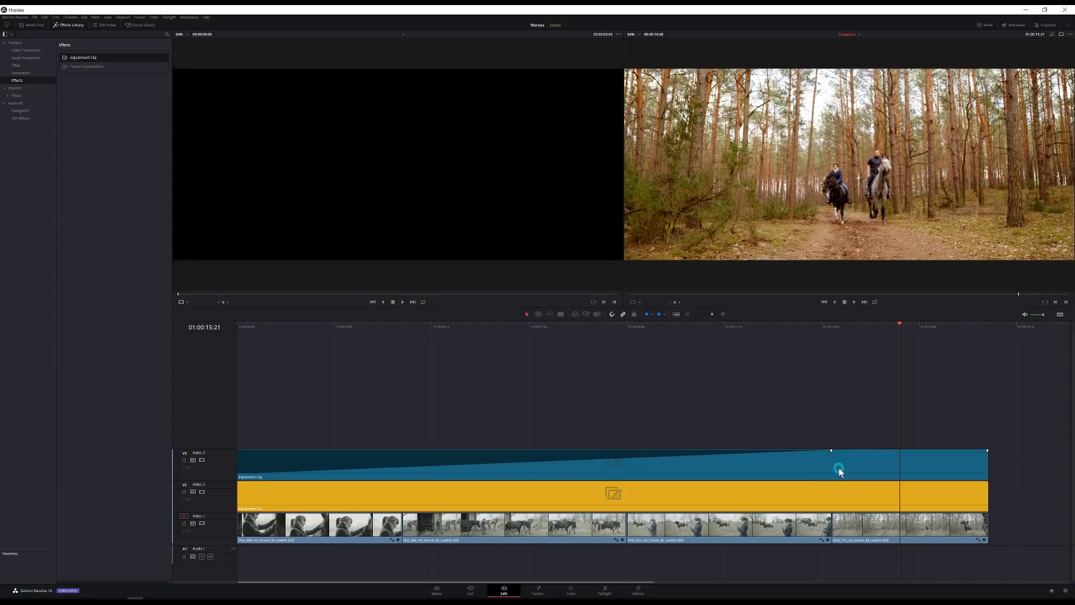